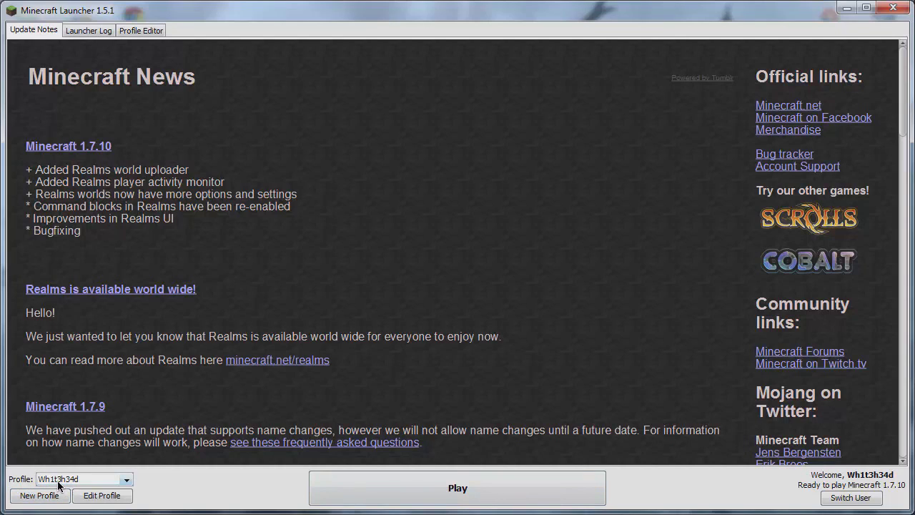
Keep the current profile selected and open it in the Profile Editor
click(60, 480)
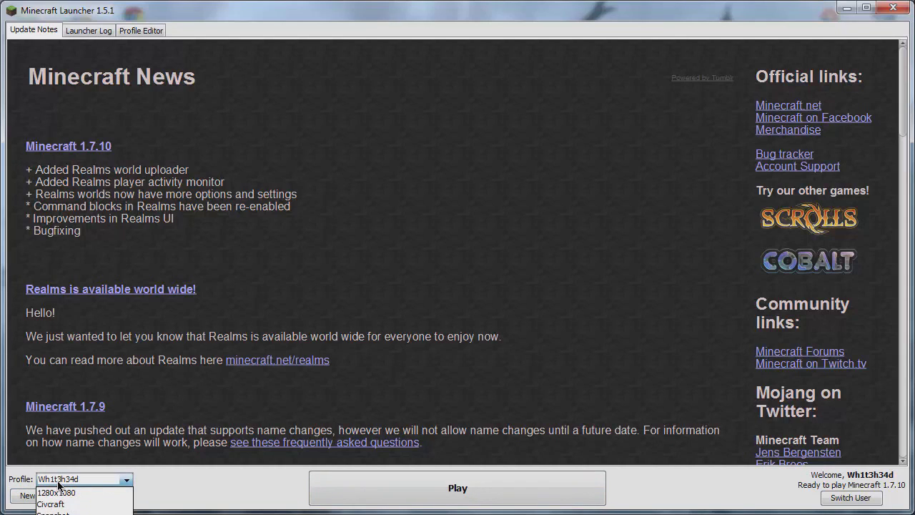
click(58, 483)
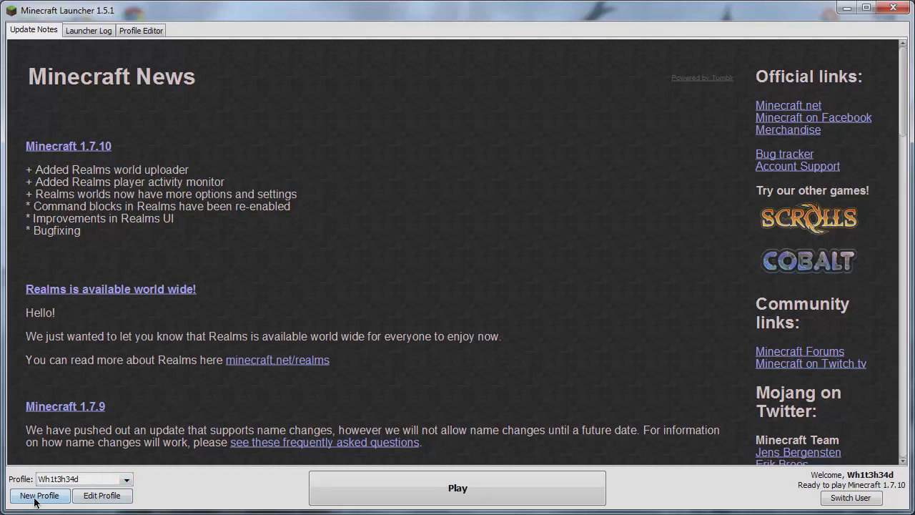
click(101, 502)
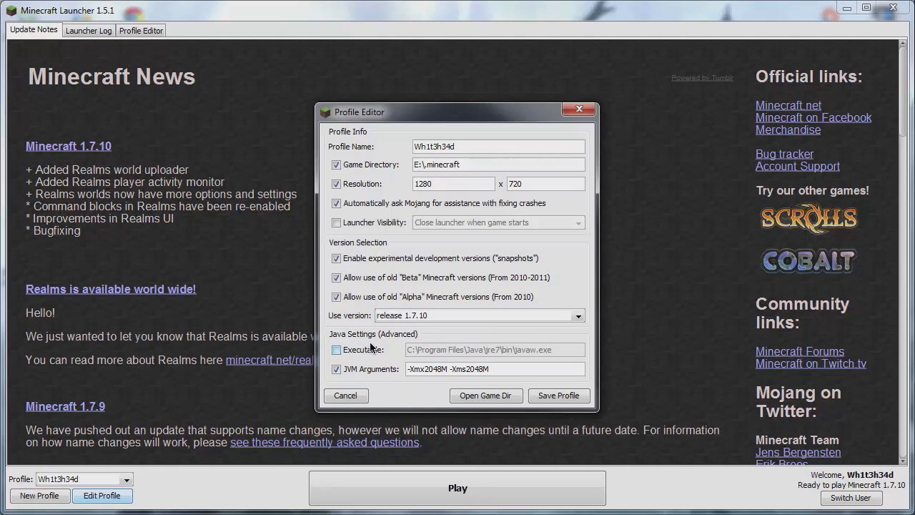
mouse_move(501, 372)
mouse_down()
mouse_move(392, 371)
mouse_move(466, 369)
mouse_up()
click(487, 369)
drag(504, 367, 402, 357)
click(445, 365)
drag(491, 369, 419, 369)
click(422, 368)
click(421, 371)
drag(425, 370, 438, 370)
click(440, 371)
drag(425, 369, 444, 369)
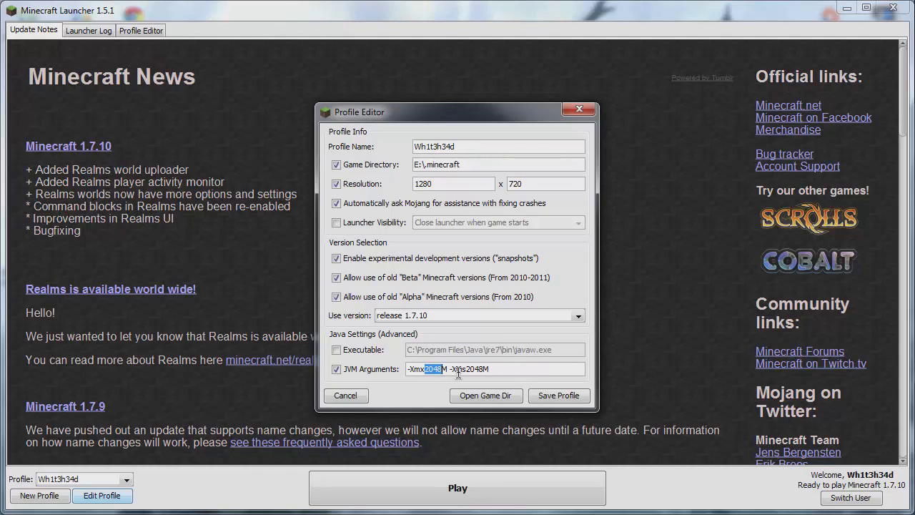
click(496, 369)
mouse_move(407, 369)
mouse_down()
mouse_move(491, 373)
mouse_move(447, 370)
mouse_up()
double_click(469, 368)
click(434, 370)
click(552, 396)
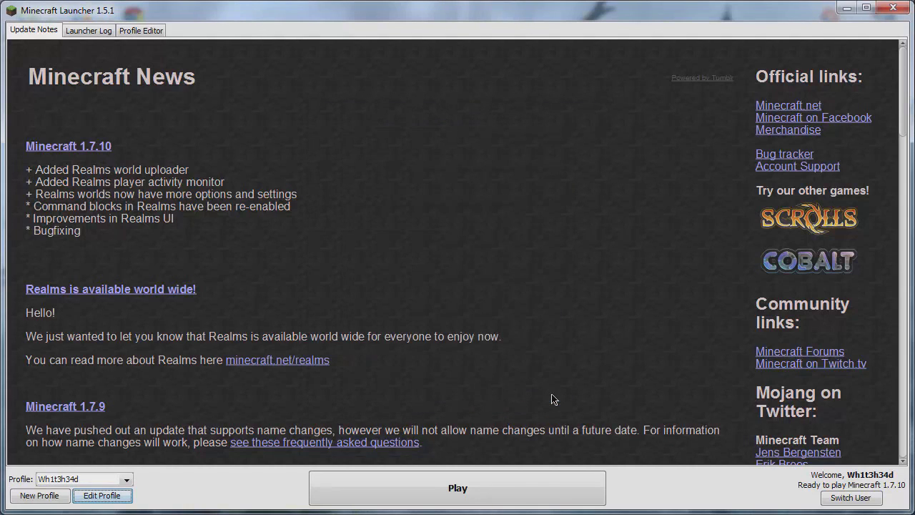
Check the profile list and keep the saved current profile selected
click(103, 479)
click(103, 479)
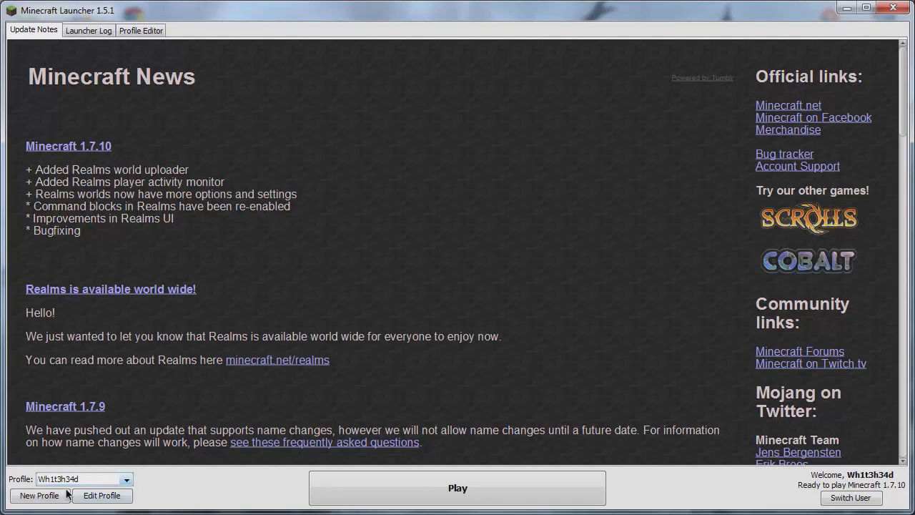